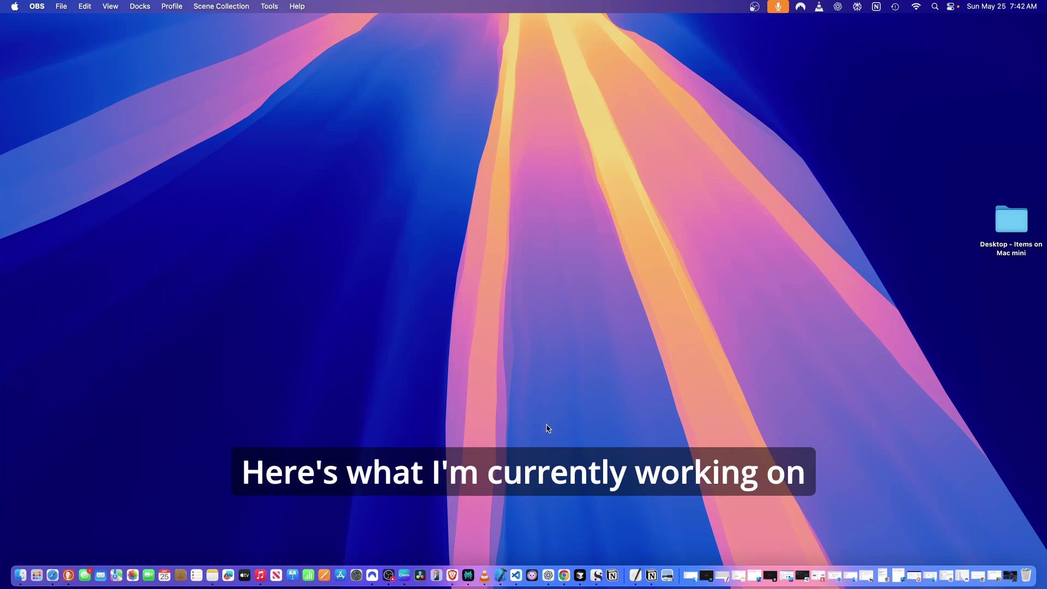
Switch to Chrome and open a new credential form from the OpenAI Chat Model node to examine the fields it requires
{"action": "left_click", "coordinate": [564, 575]}
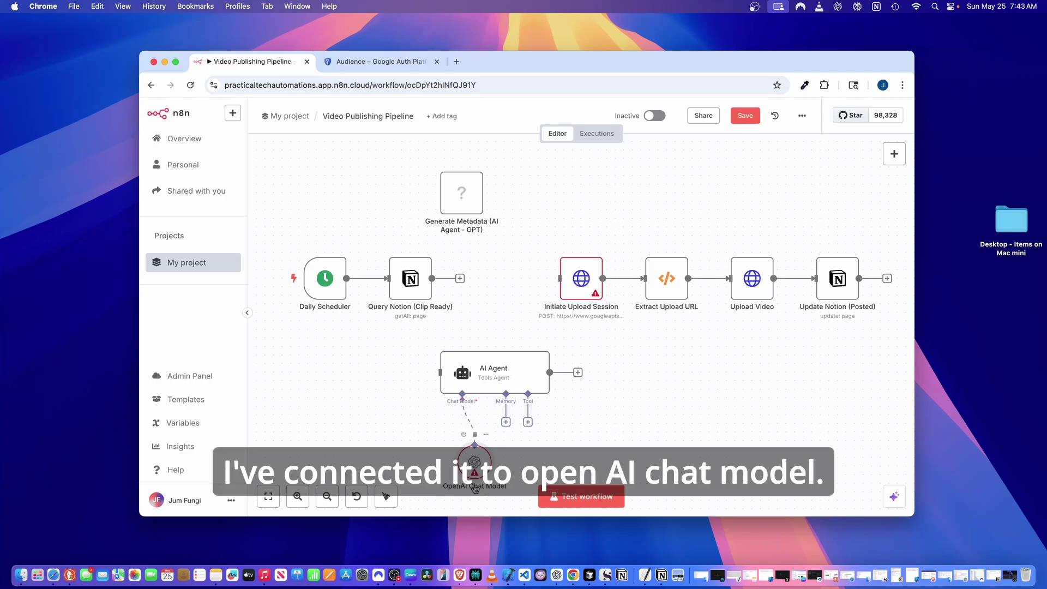
{"action": "left_click", "coordinate": [487, 437]}
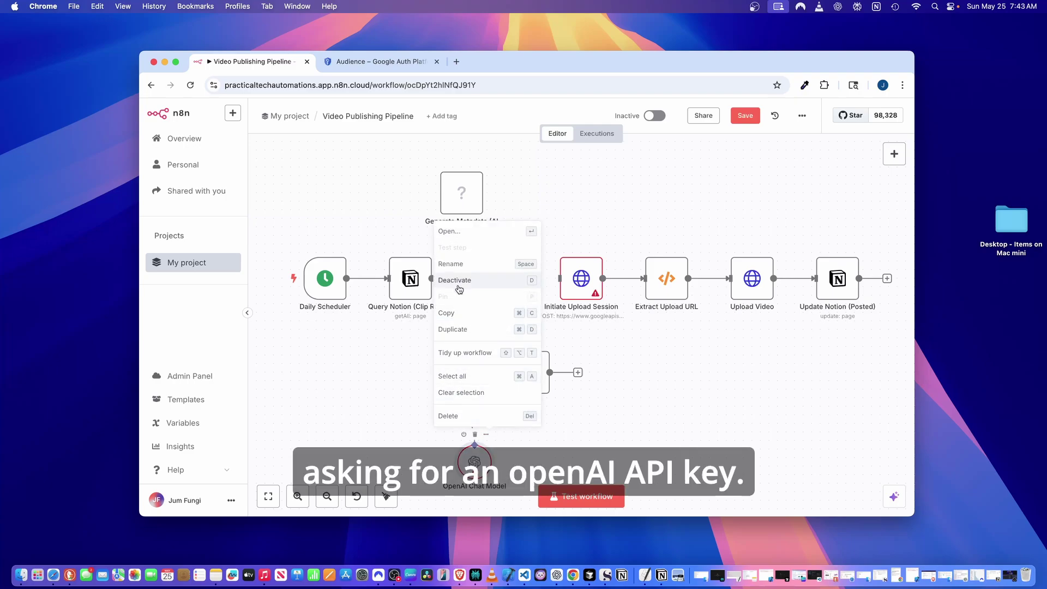
{"action": "left_click", "coordinate": [465, 232]}
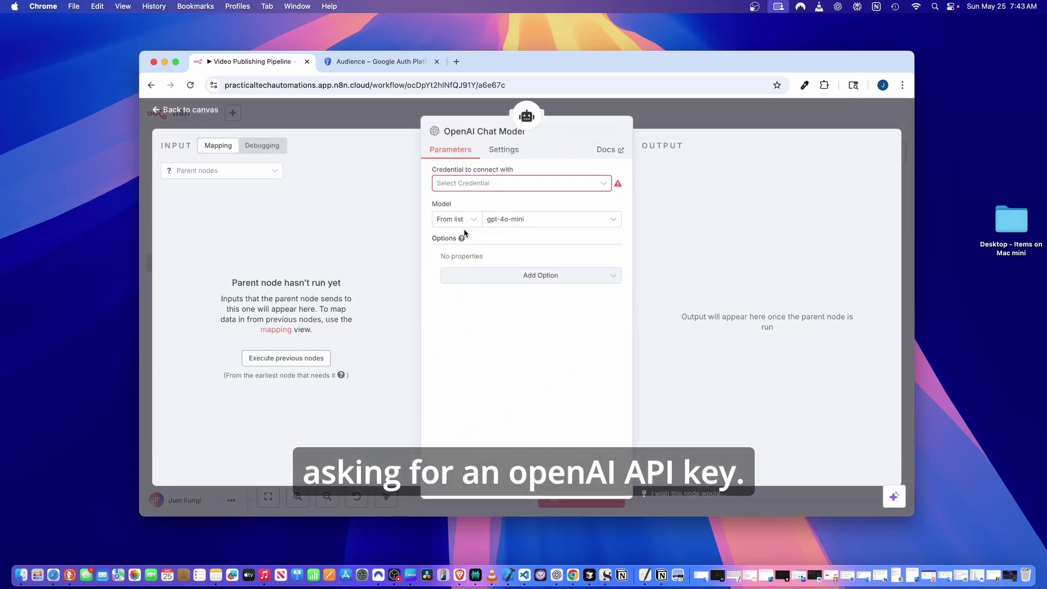
{"action": "left_click", "coordinate": [602, 184]}
{"action": "left_click", "coordinate": [508, 205]}
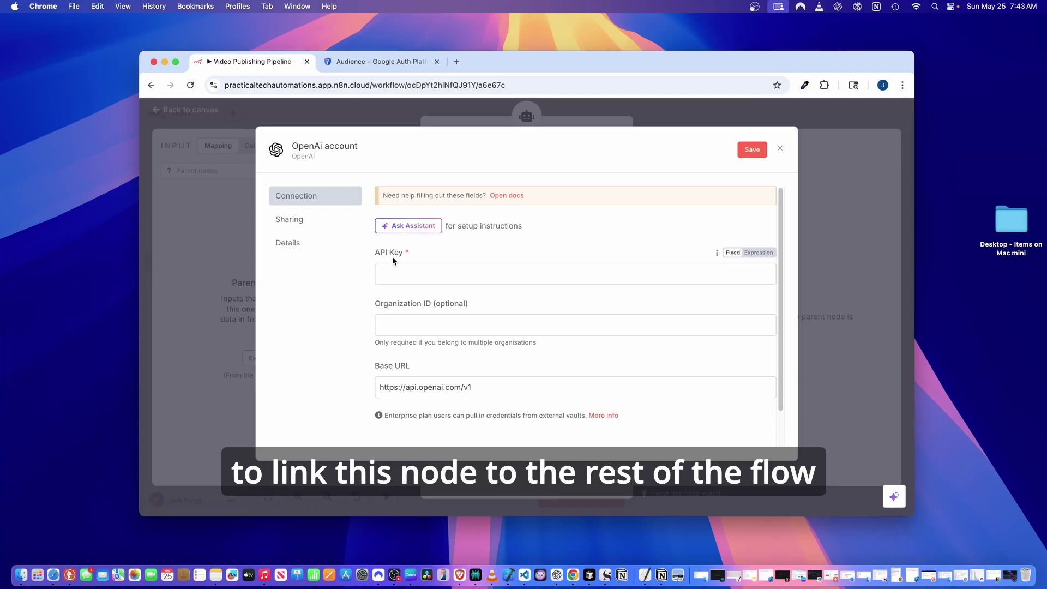
Switch to Safari, search Google for "openai" and reach the API login page through the OpenAI website
{"action": "left_click", "coordinate": [164, 62]}
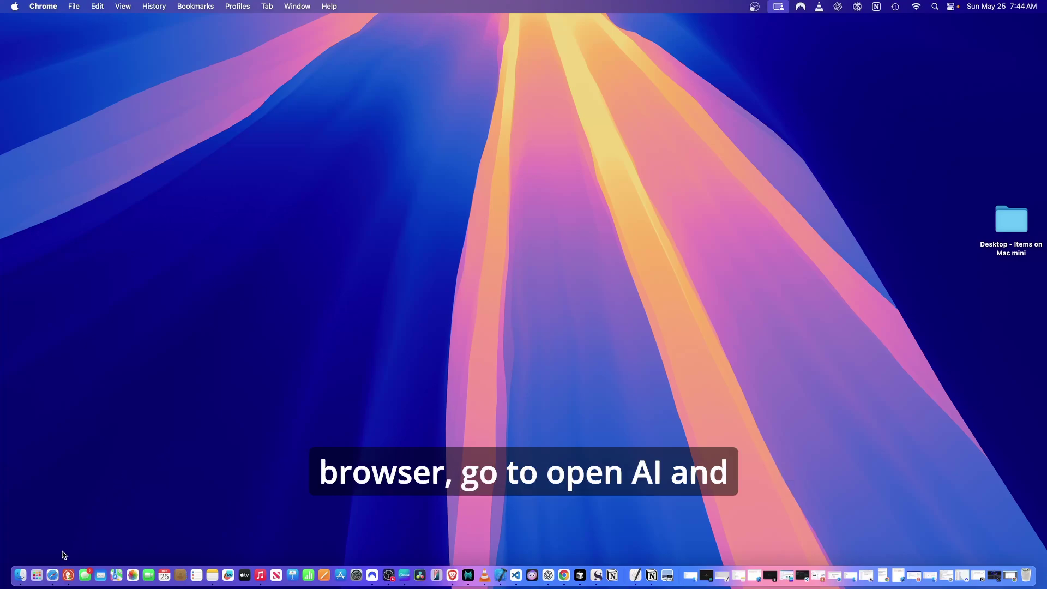
{"action": "left_click", "coordinate": [53, 576]}
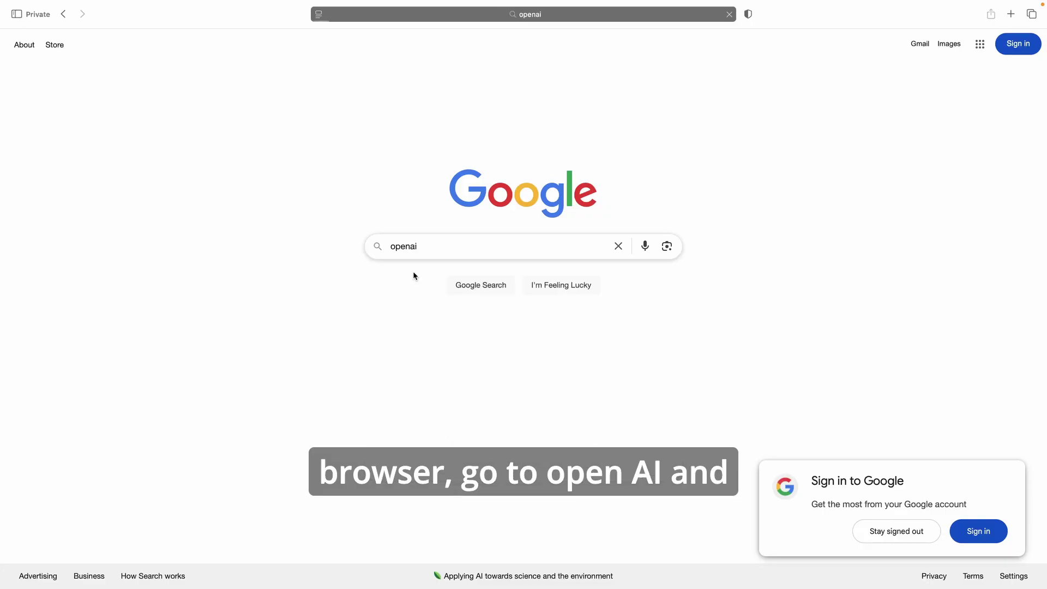
{"action": "key", "text": "Return"}
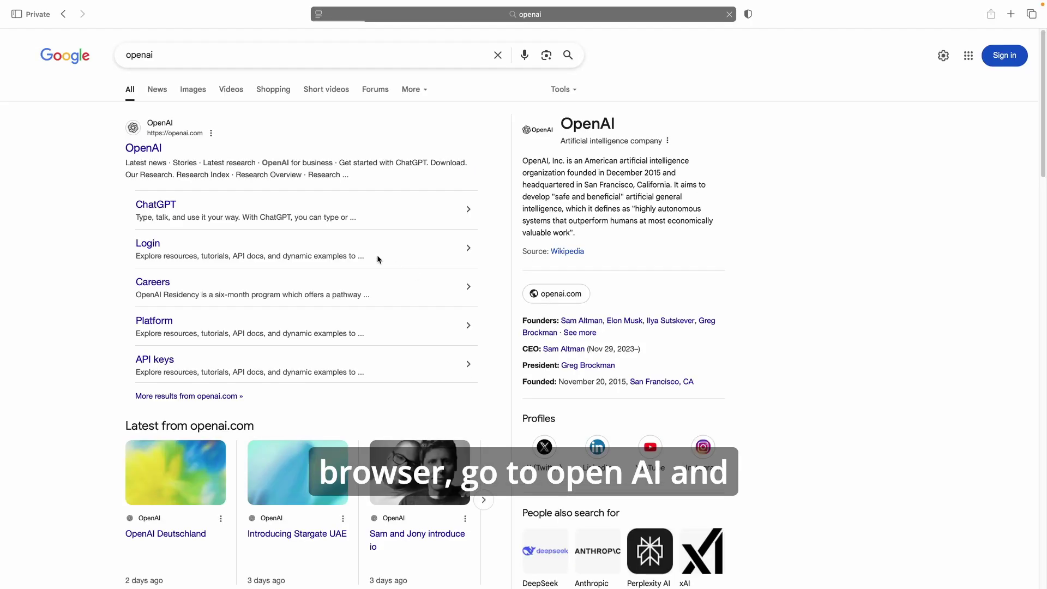
{"action": "left_click", "coordinate": [157, 149]}
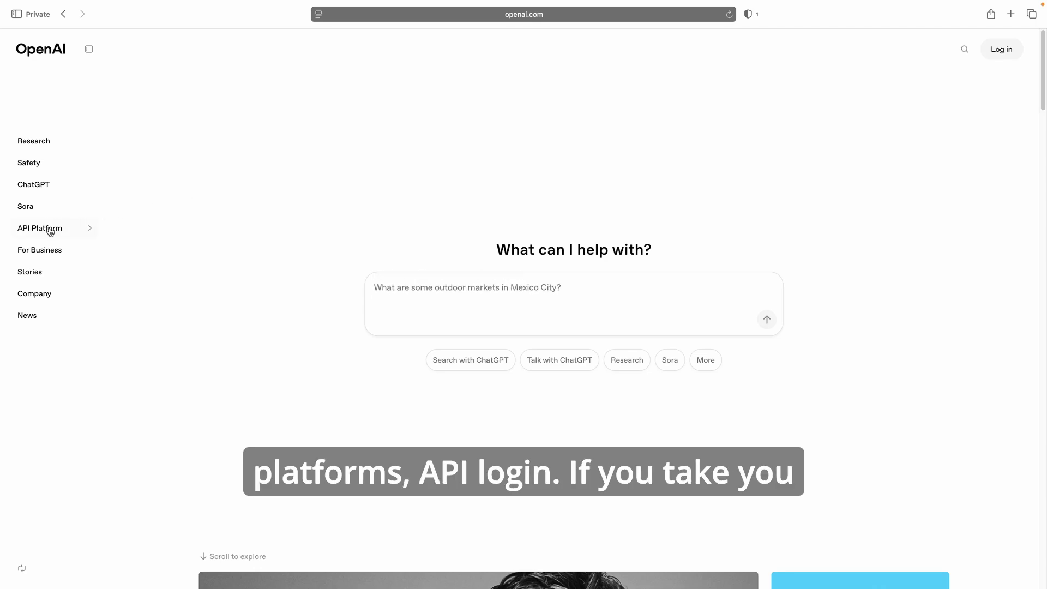
{"action": "left_click", "coordinate": [53, 231]}
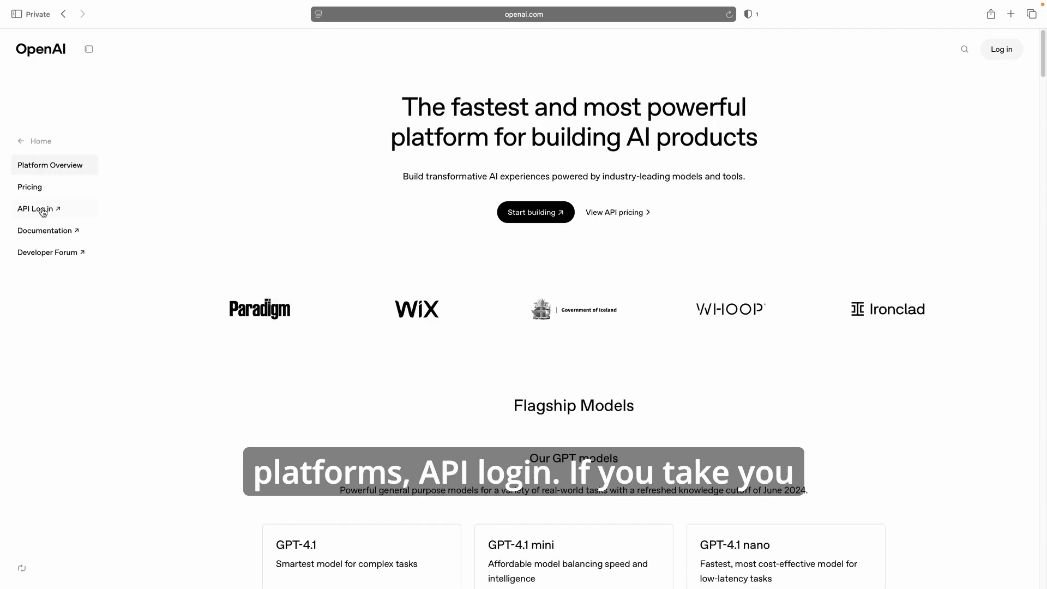
{"action": "left_click", "coordinate": [42, 209]}
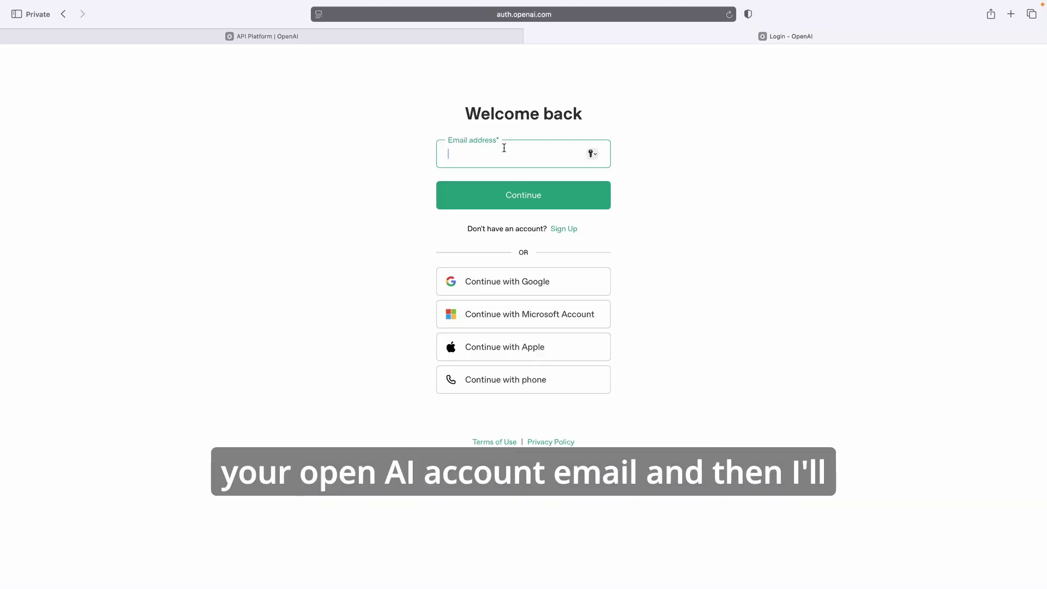
Log in to the OpenAI platform with the account's email address and password
{"action": "key", "text": "super+v"}
{"action": "left_click", "coordinate": [526, 193]}
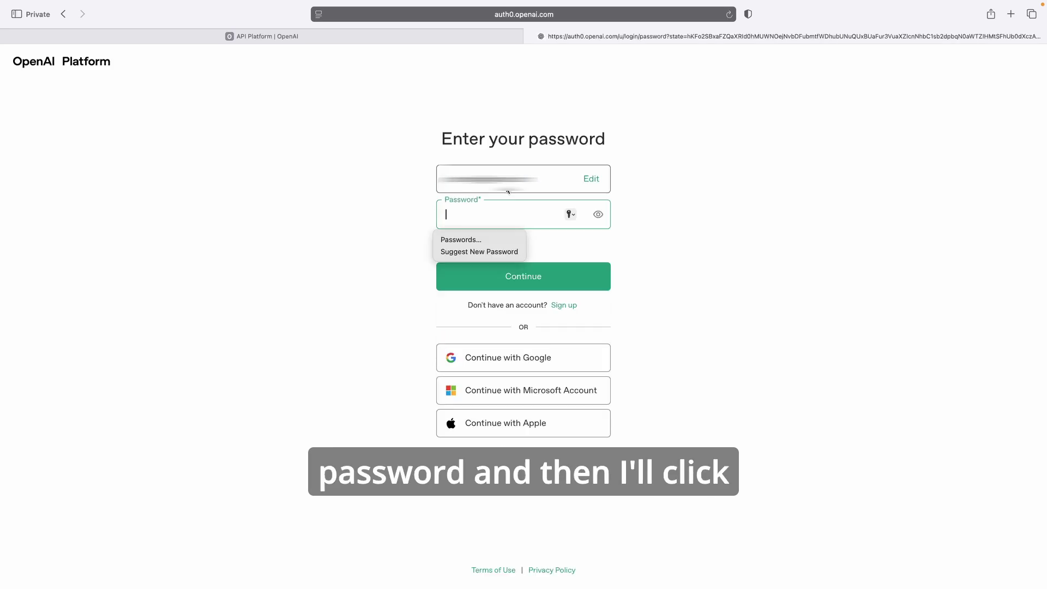
{"action": "key", "text": "super+v"}
{"action": "left_click", "coordinate": [532, 278]}
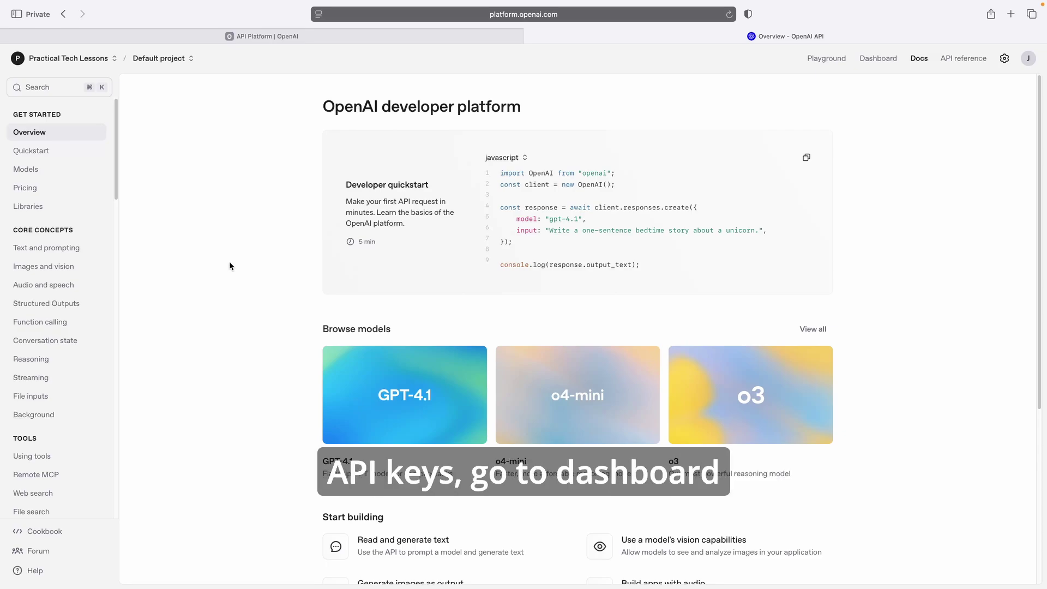
In the dashboard's API keys section, create a secret key named "OpenAI API Key for n8n" in Default project
{"action": "left_click", "coordinate": [884, 60]}
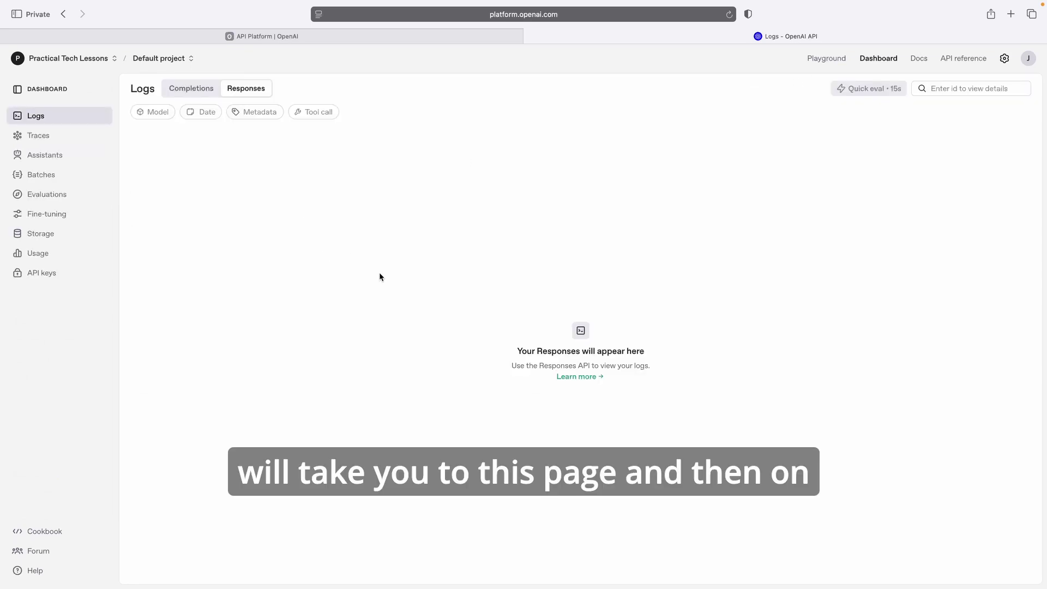
{"action": "left_click", "coordinate": [34, 274]}
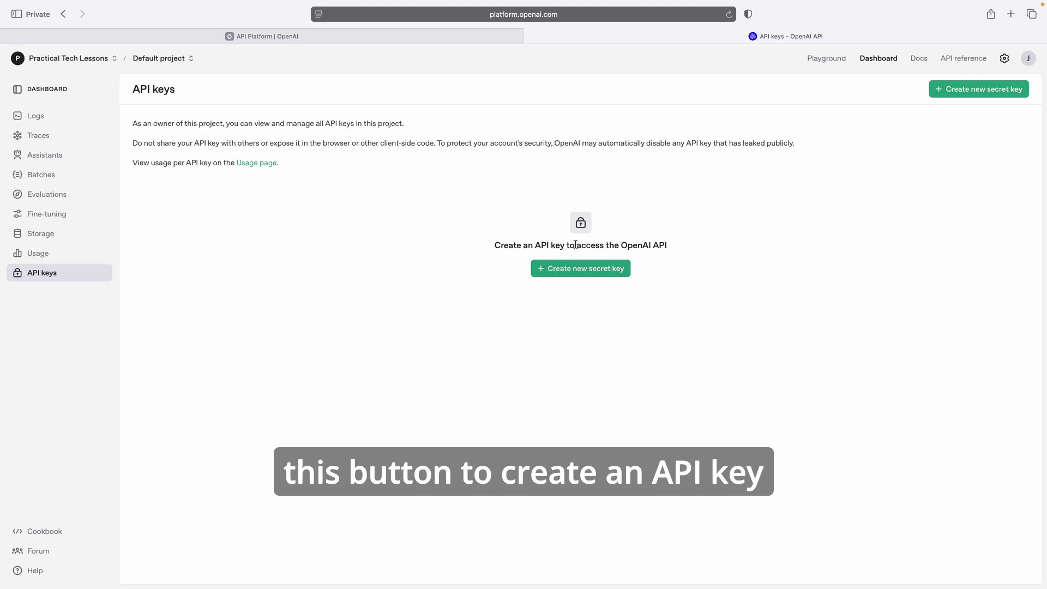
{"action": "left_click", "coordinate": [567, 271]}
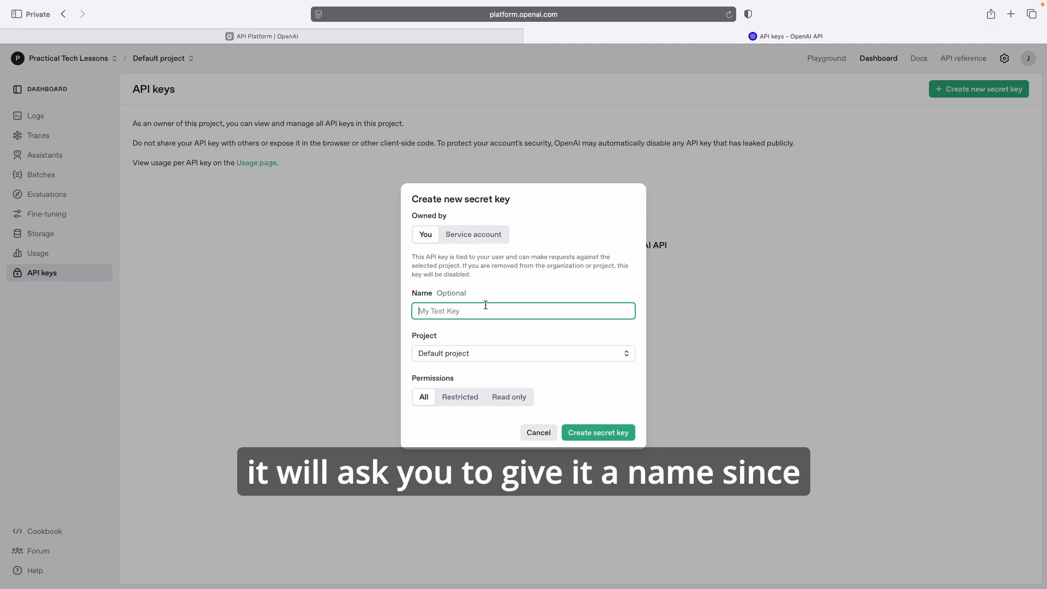
{"action": "type", "text": "Op"}
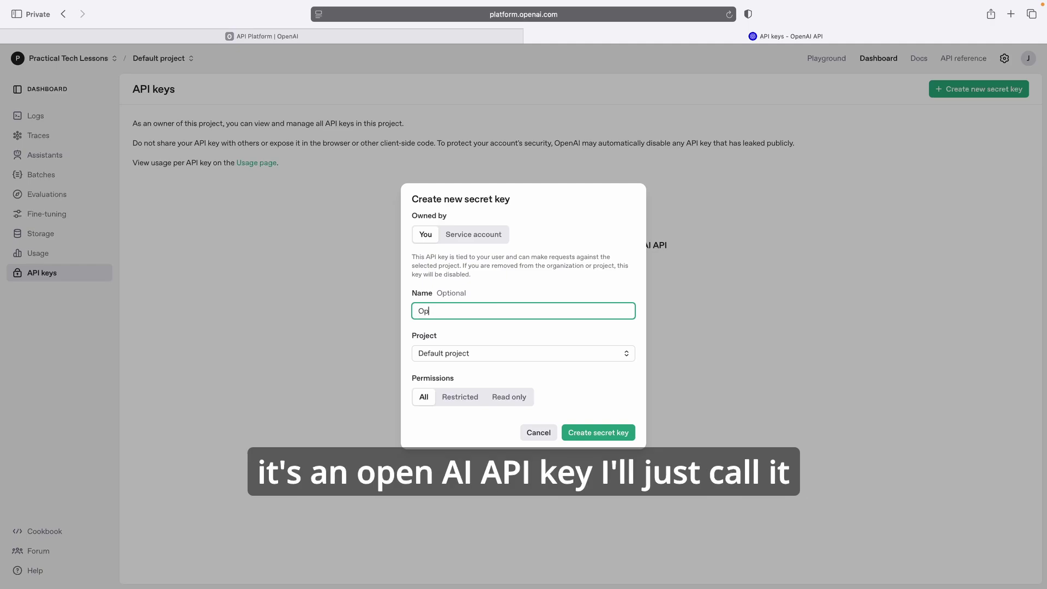
{"action": "type", "text": "enAI API Key for n8n"}
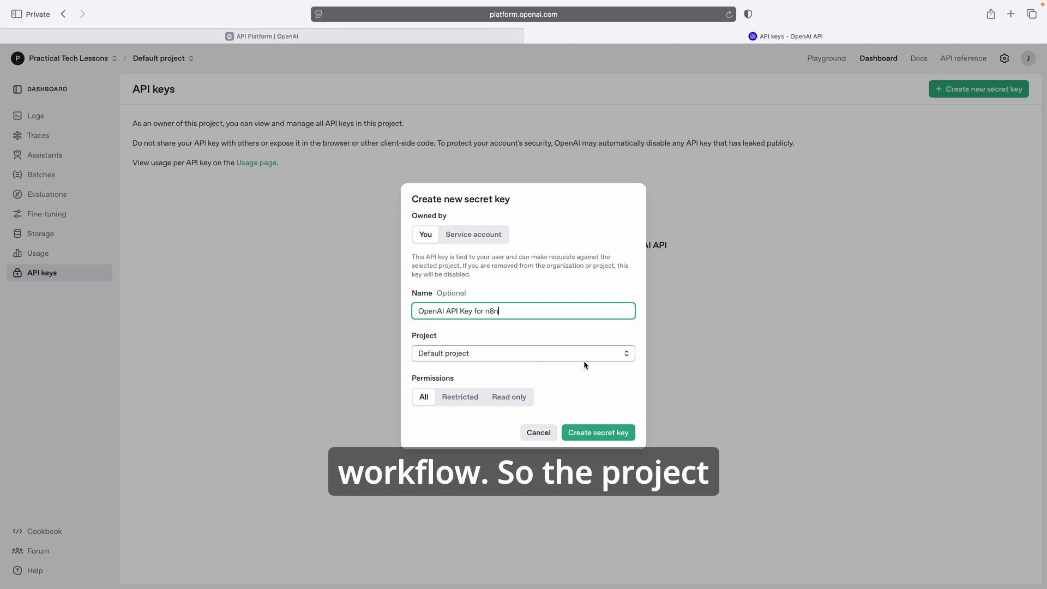
{"action": "left_click", "coordinate": [626, 354]}
{"action": "left_click", "coordinate": [516, 350]}
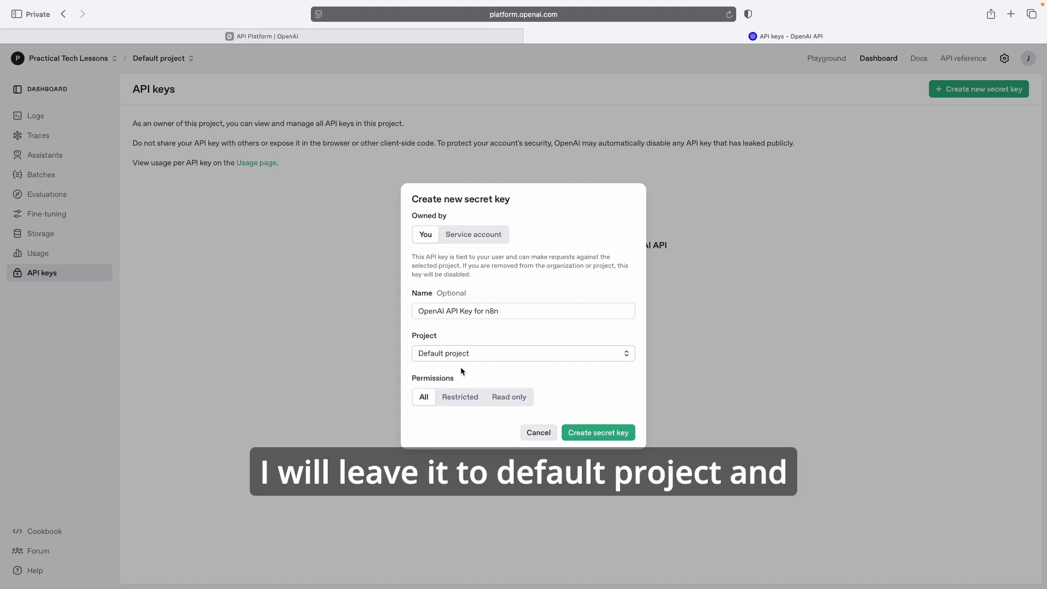
{"action": "left_click", "coordinate": [597, 434]}
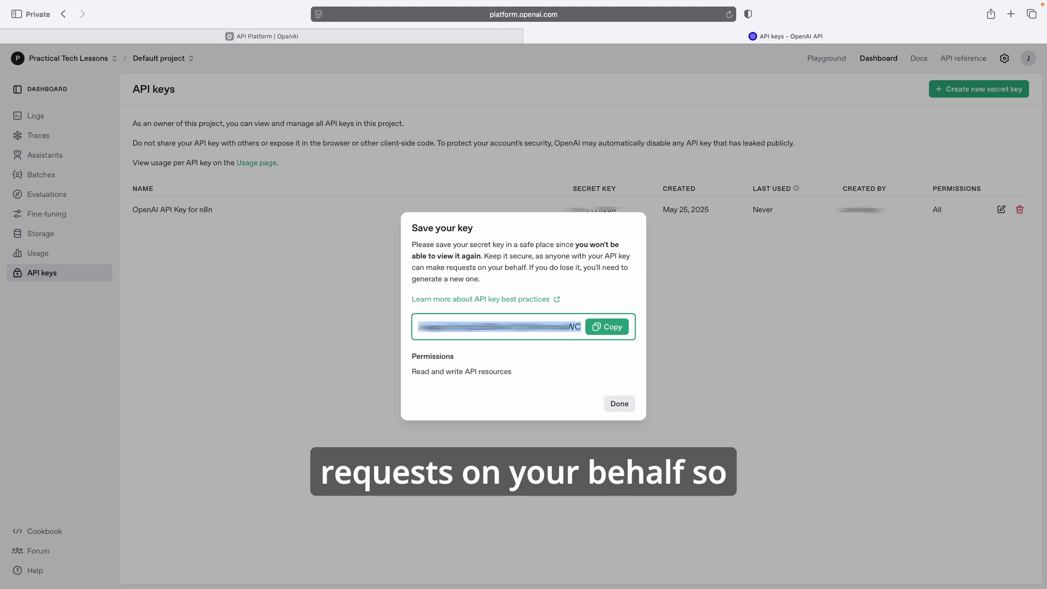
Copy the new secret key, dismiss its dialog, and switch to the n8n workflow in Chrome at full-screen size
{"action": "left_click", "coordinate": [613, 328]}
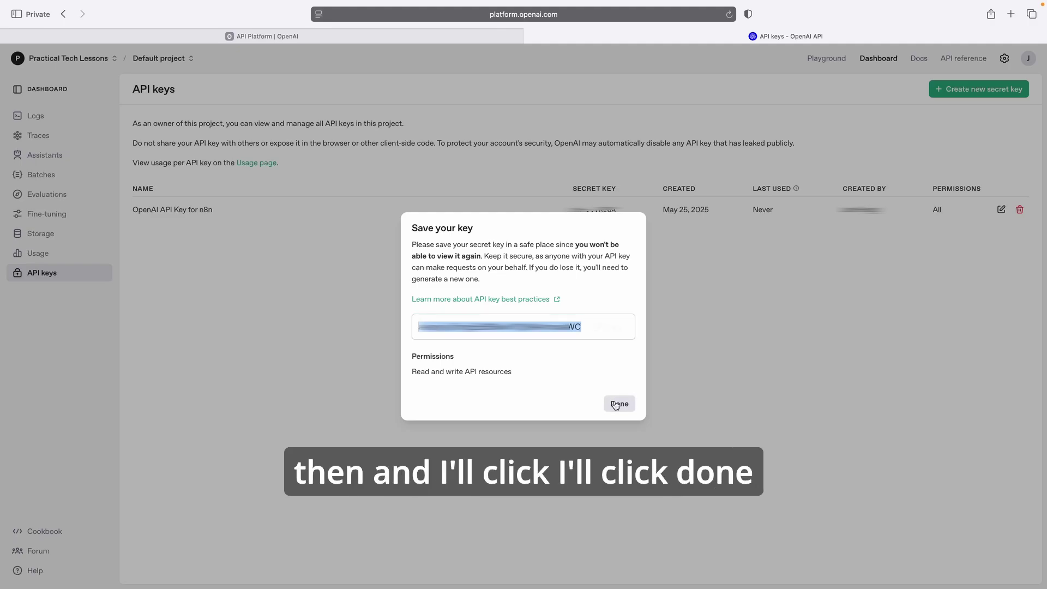
{"action": "left_click", "coordinate": [618, 404]}
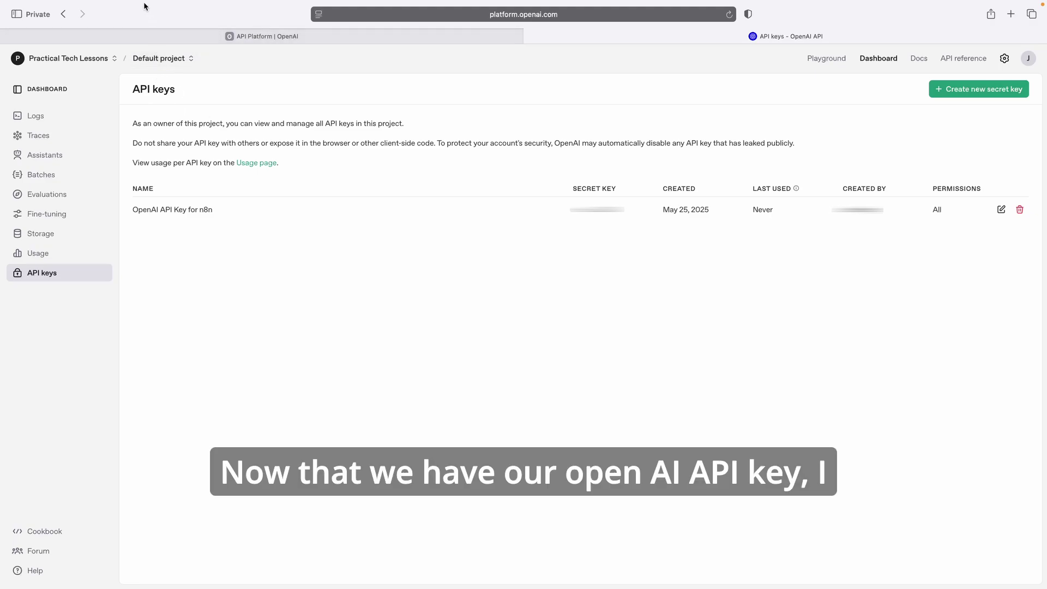
{"action": "mouse_move", "coordinate": [134, 5]}
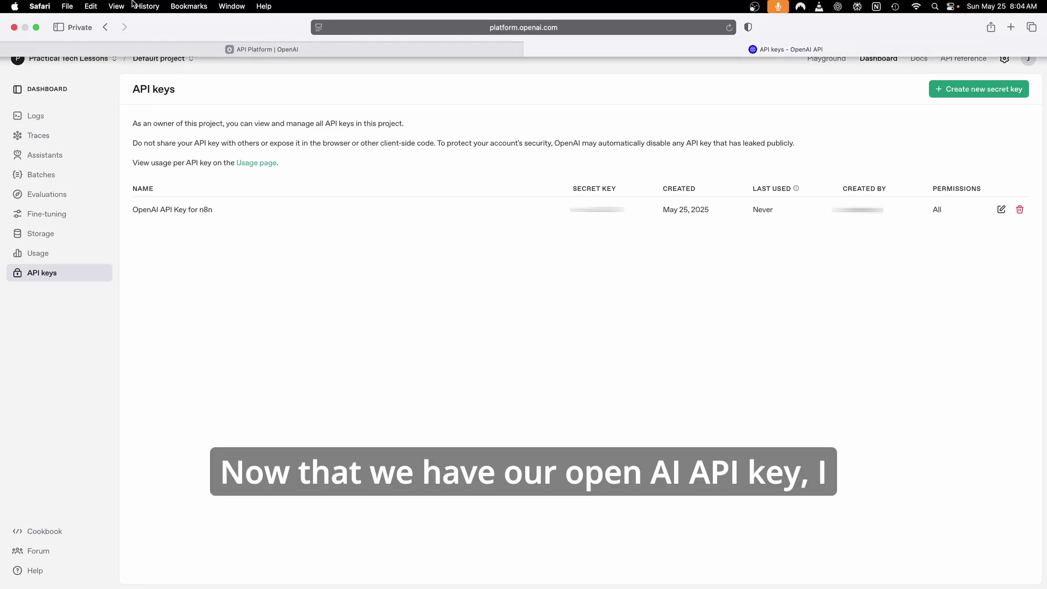
{"action": "left_click", "coordinate": [37, 28]}
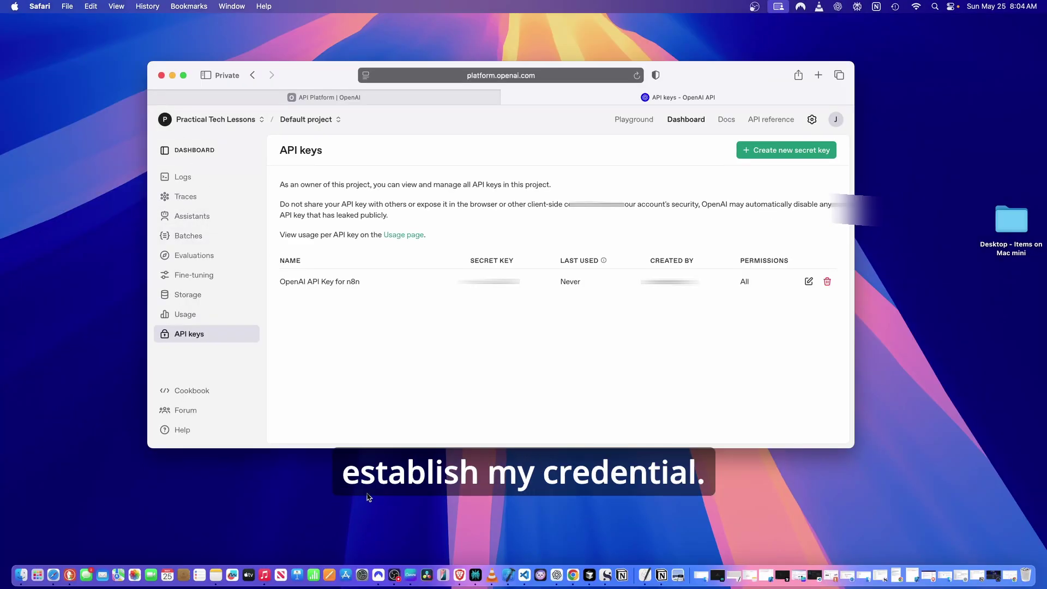
{"action": "left_click", "coordinate": [572, 576]}
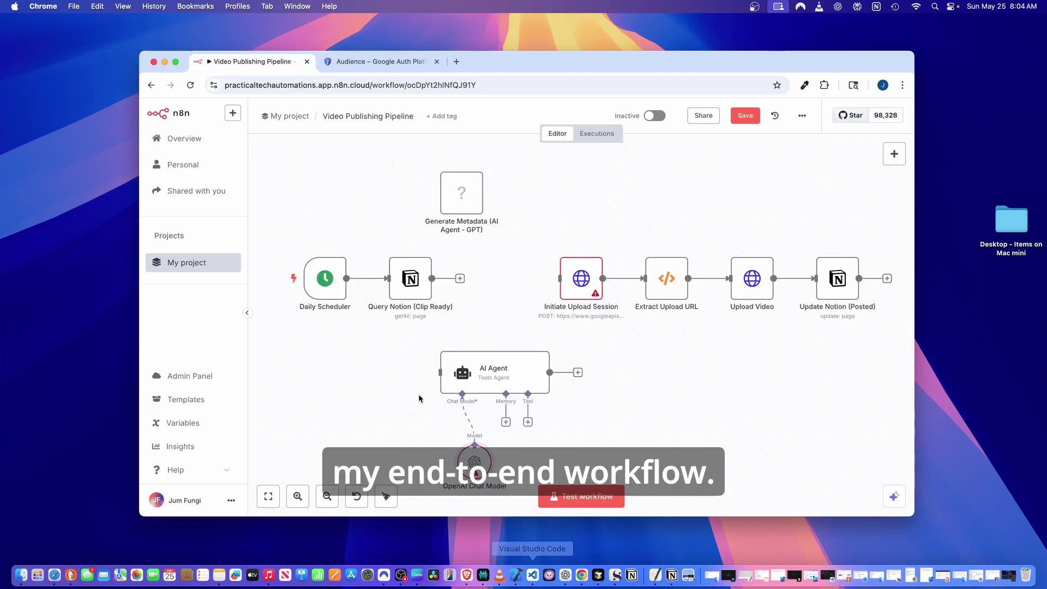
{"action": "left_click", "coordinate": [177, 63]}
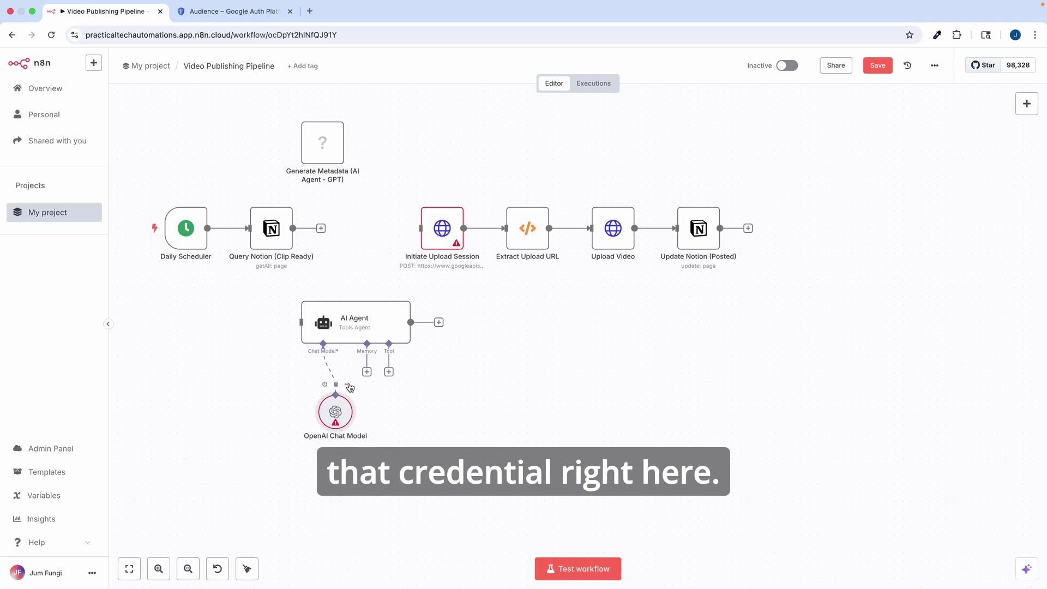
Open the OpenAI Chat Model node and start creating a new credential for it
{"action": "left_click", "coordinate": [348, 385]}
{"action": "left_click", "coordinate": [396, 403]}
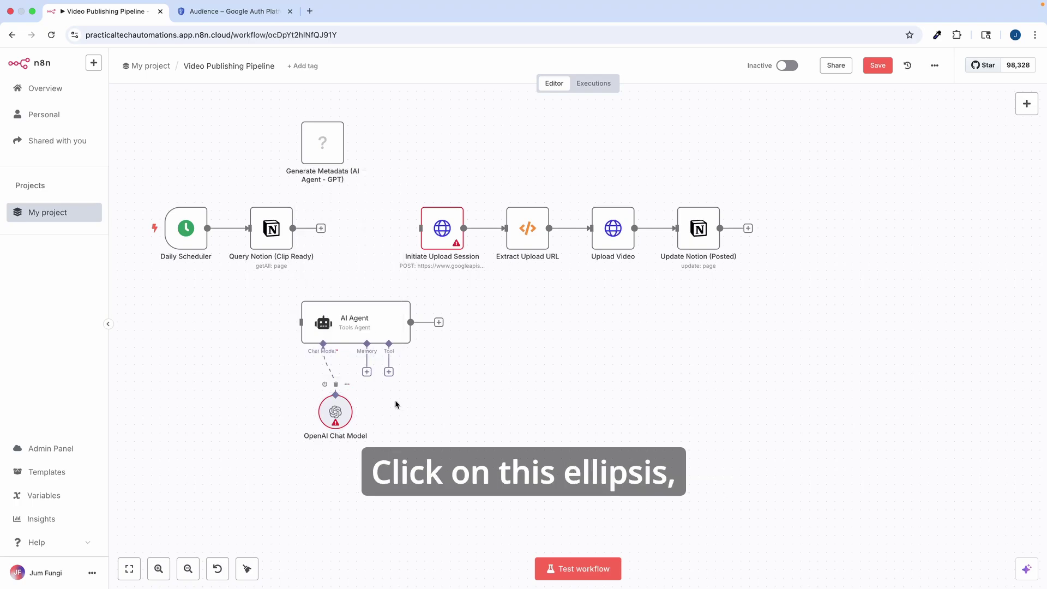
{"action": "left_click", "coordinate": [348, 385]}
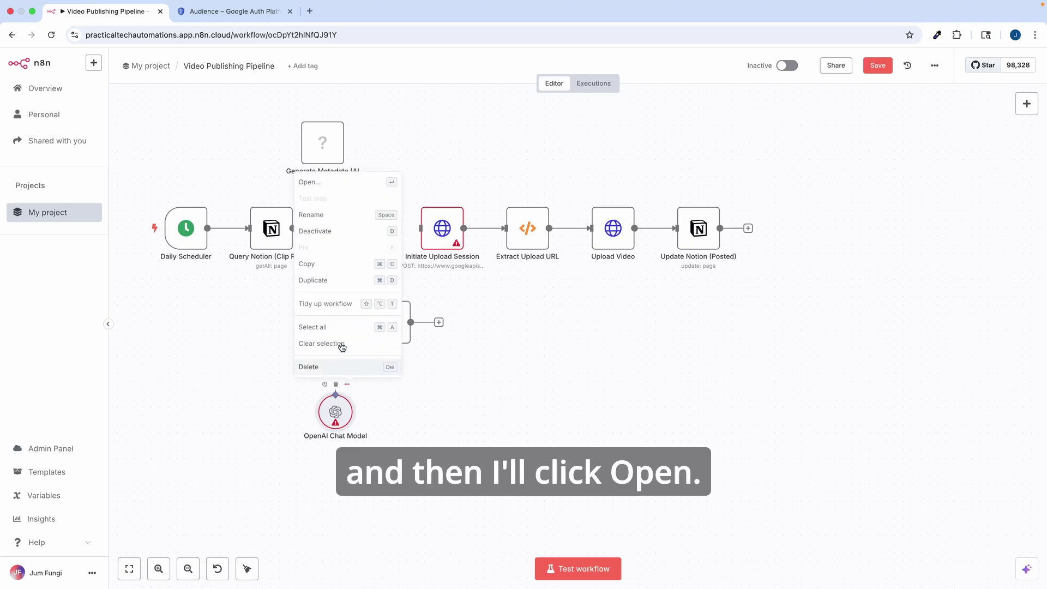
{"action": "left_click", "coordinate": [307, 182]}
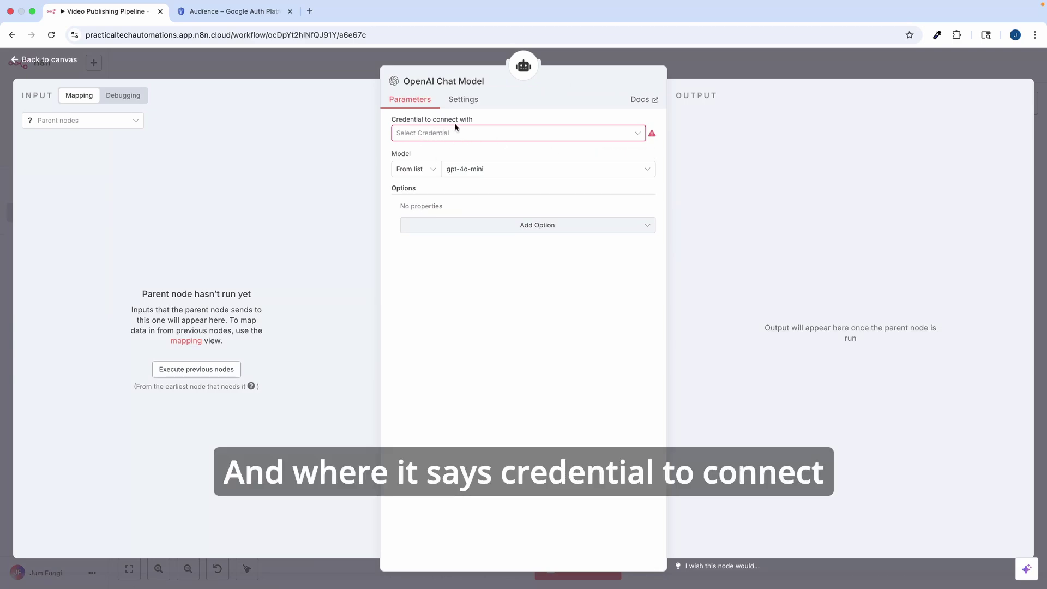
{"action": "left_click", "coordinate": [636, 136]}
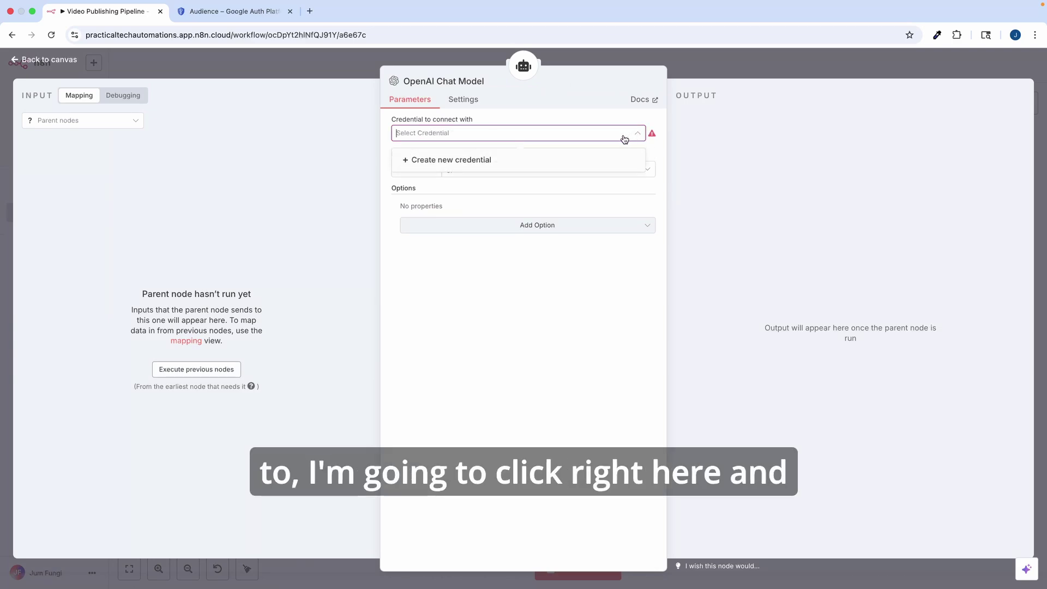
{"action": "left_click", "coordinate": [456, 160]}
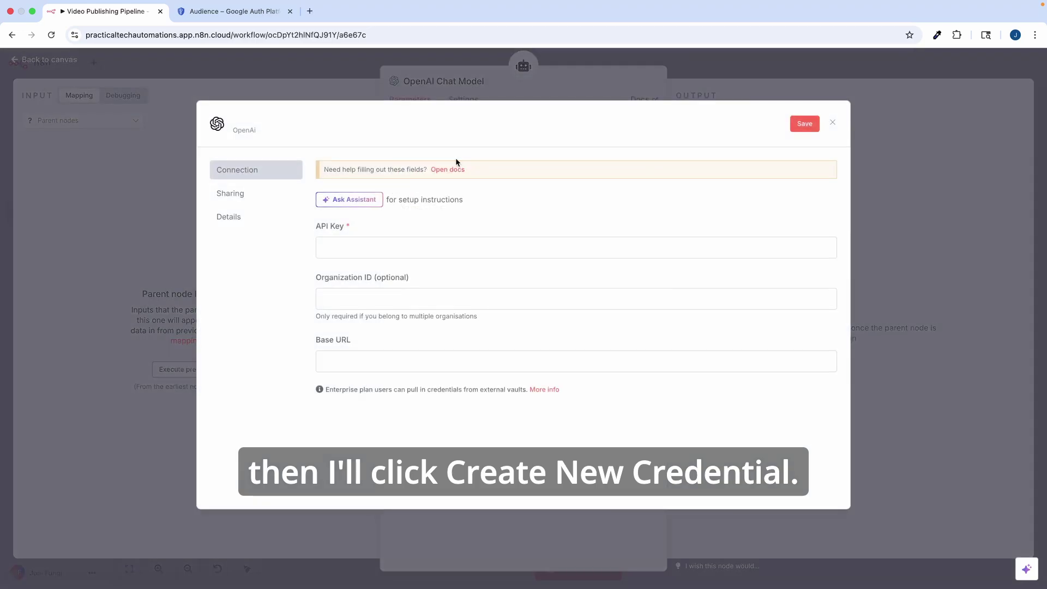
Paste the copied API key into the OpenAI credential, save it, and return to the workflow canvas
{"action": "left_click", "coordinate": [341, 242]}
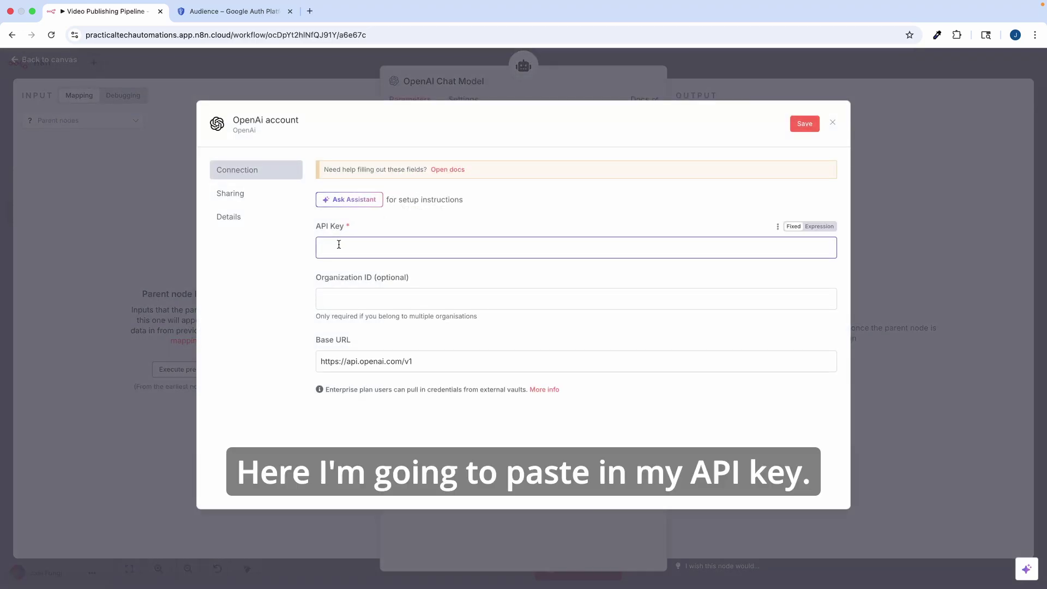
{"action": "right_click", "coordinate": [339, 244]}
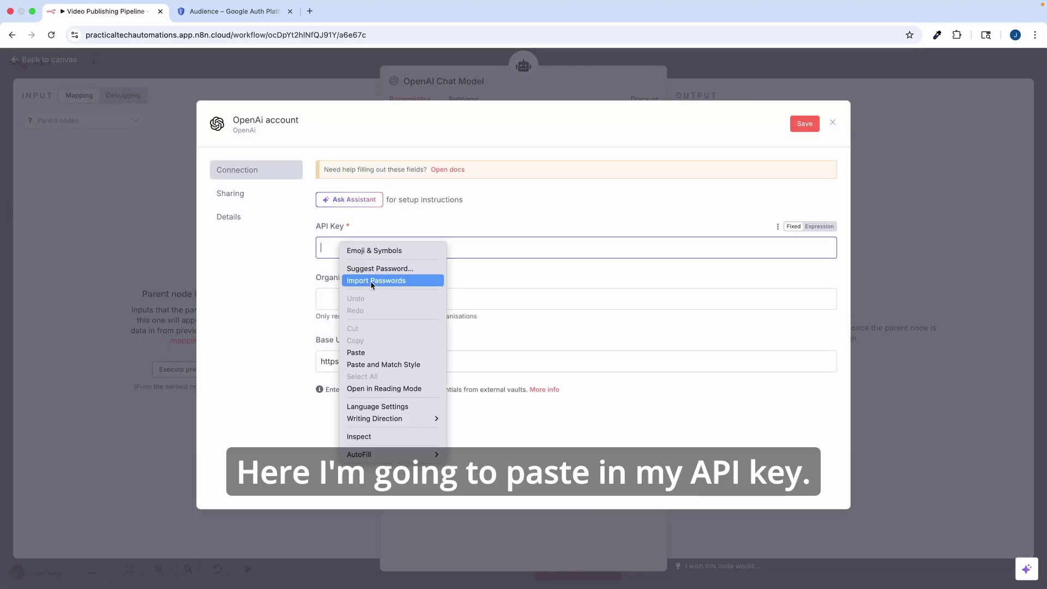
{"action": "left_click", "coordinate": [361, 353]}
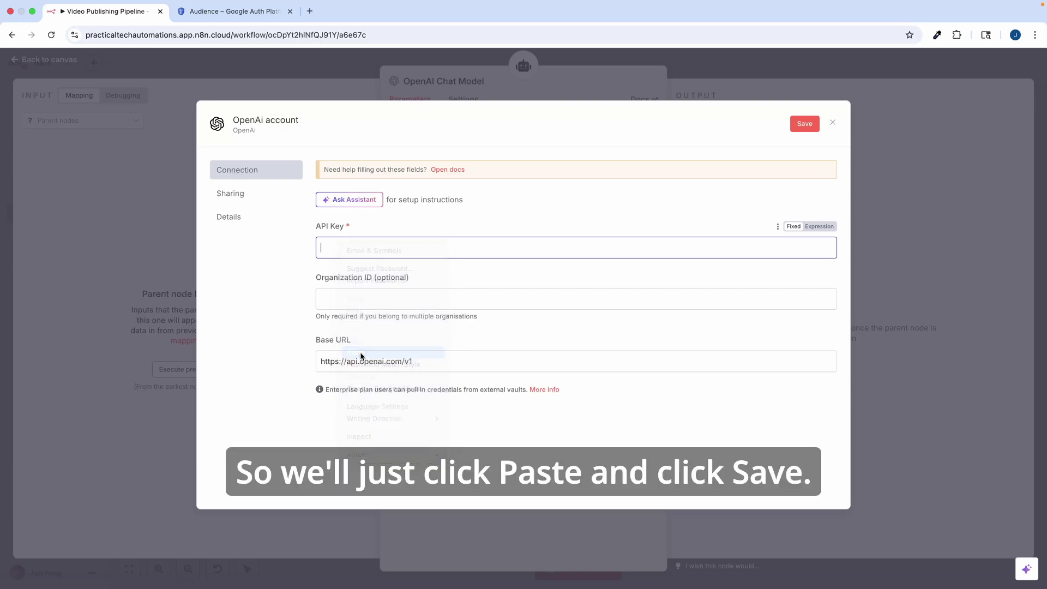
{"action": "left_click", "coordinate": [804, 125]}
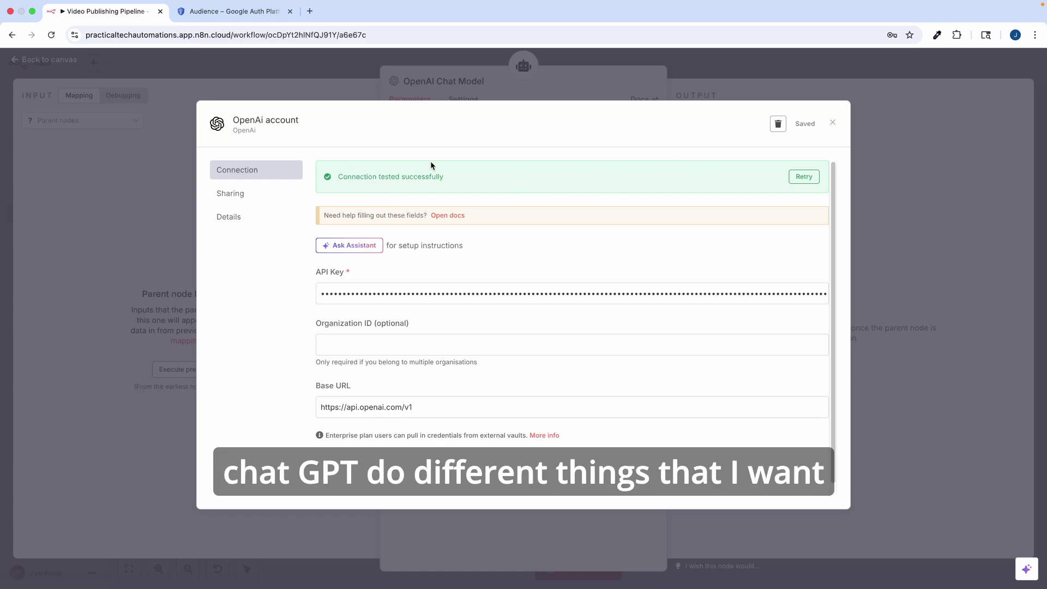
{"action": "left_click", "coordinate": [832, 124]}
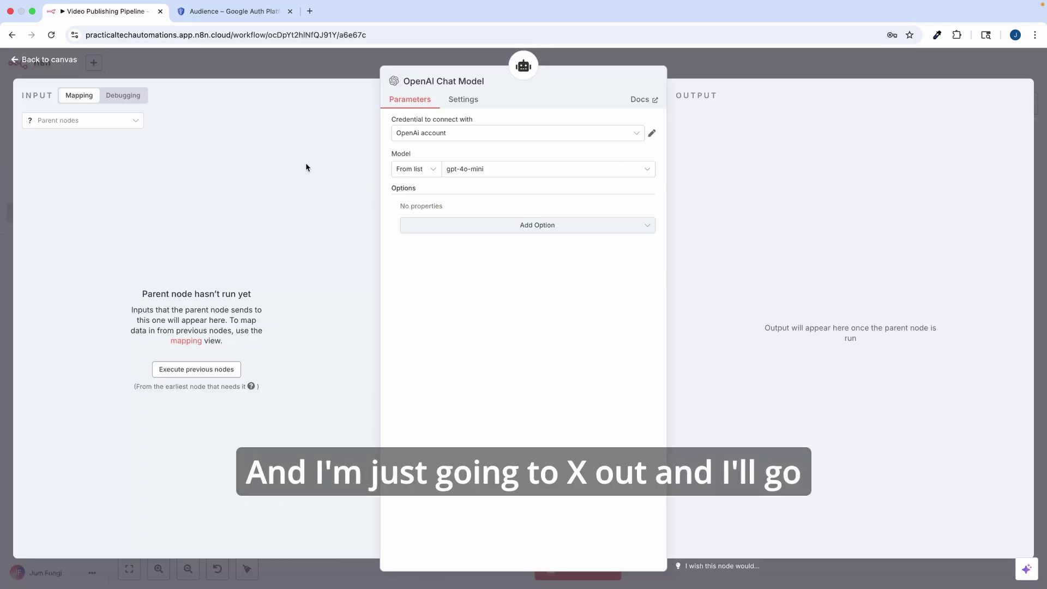
{"action": "left_click", "coordinate": [25, 62]}
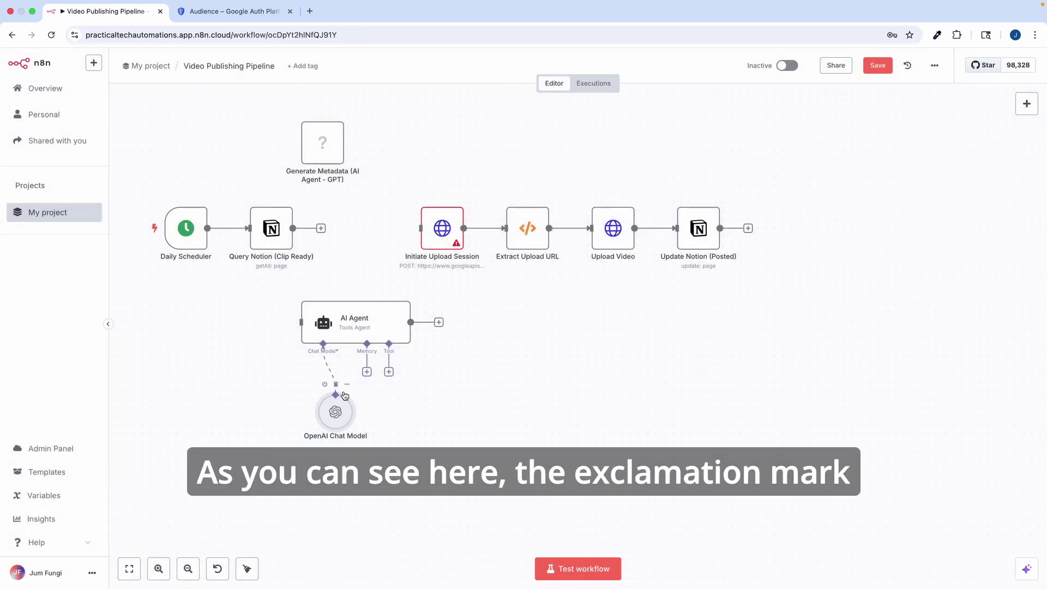